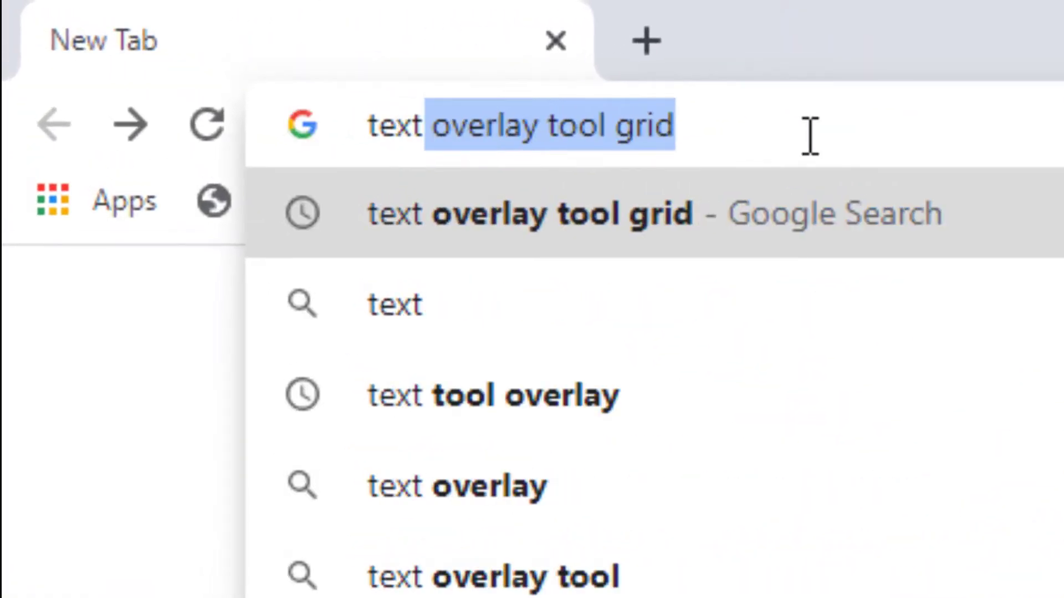
Step: Search Google for "text overlay tool grid" and open Facebook's Text Overlay Tool page
{"action": "key", "text": "Return"}
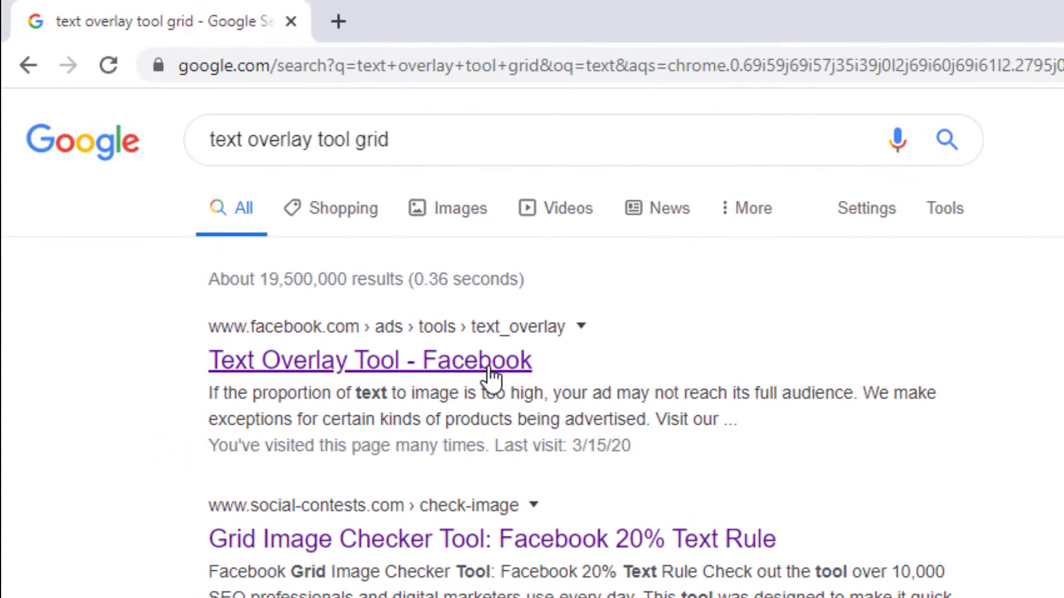
{"action": "left_click", "coordinate": [491, 368]}
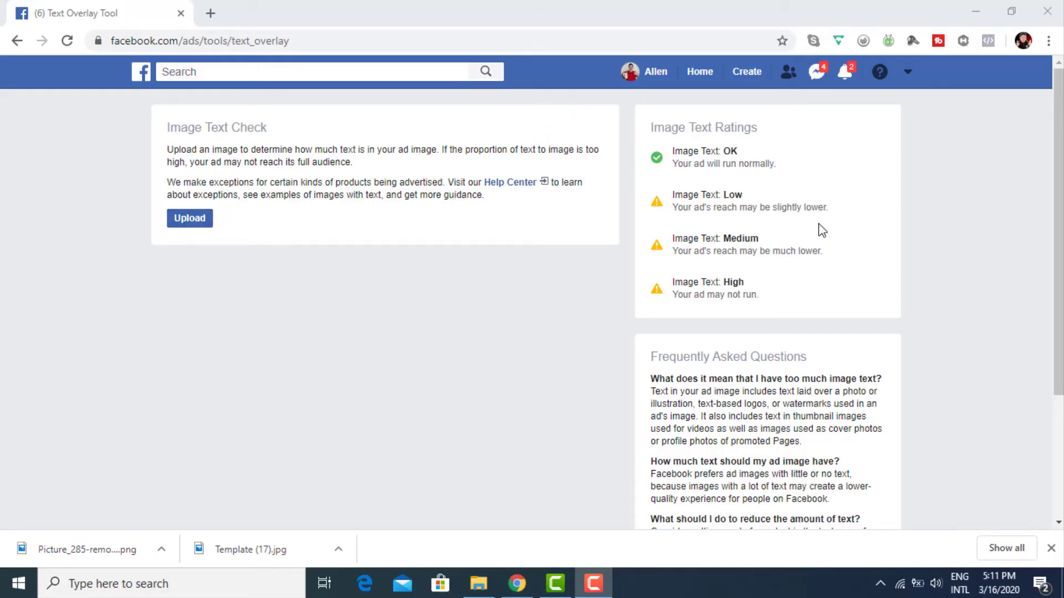
Step: Upload the original ad image, TSAiazadj2ro (1).png, to the Image Text Check
{"action": "left_click", "coordinate": [187, 221]}
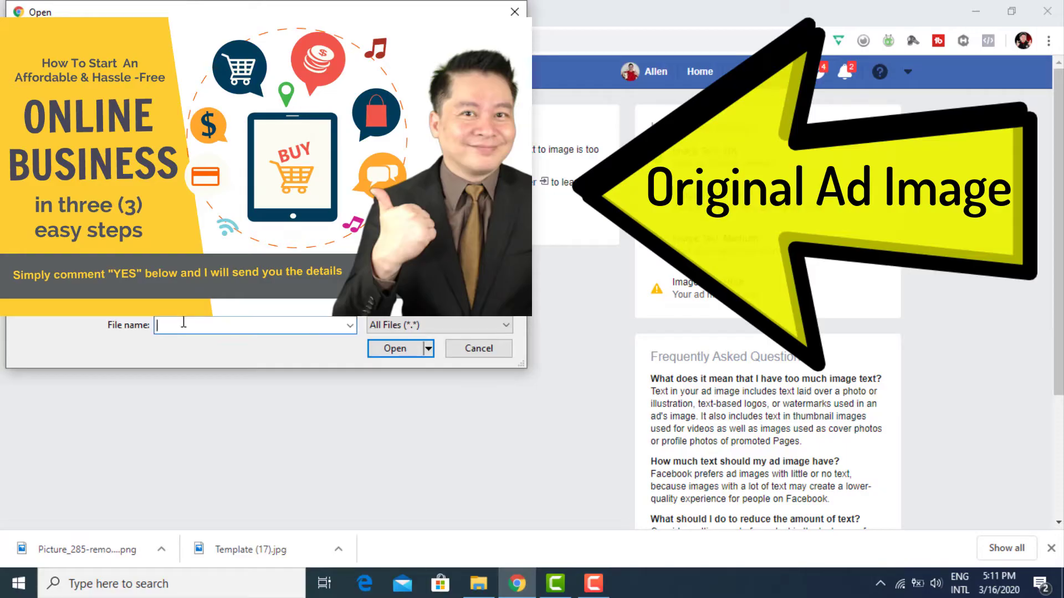
{"action": "type", "text": "tsi"}
{"action": "key", "text": "BackSpace"}
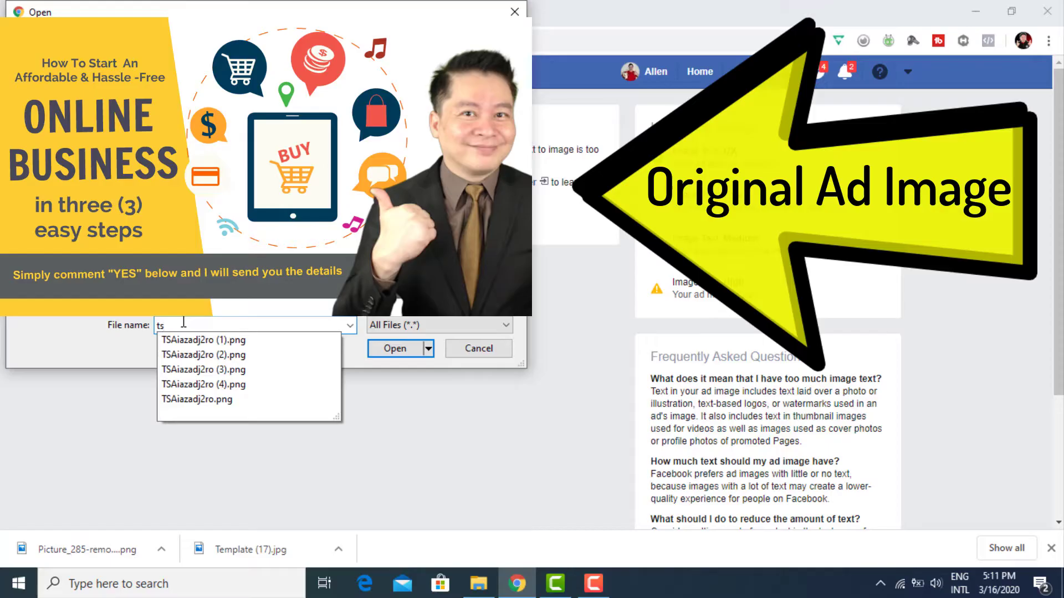
{"action": "left_click", "coordinate": [195, 342]}
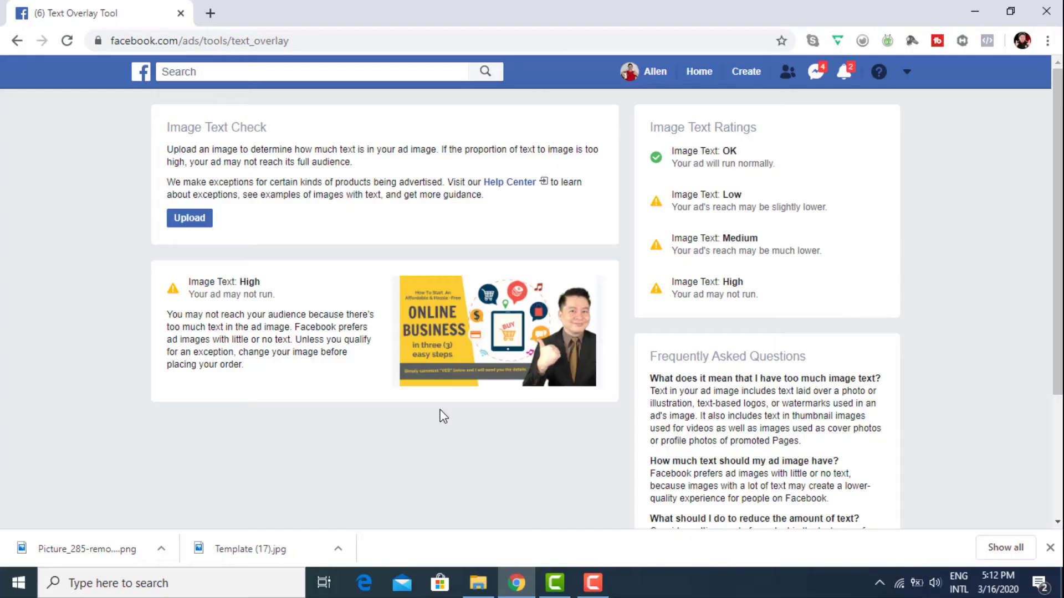
Step: Upload the version 2 ad image, TSAiazadj2ro (2).png, and compare its text rating with the original's
{"action": "left_click", "coordinate": [190, 220]}
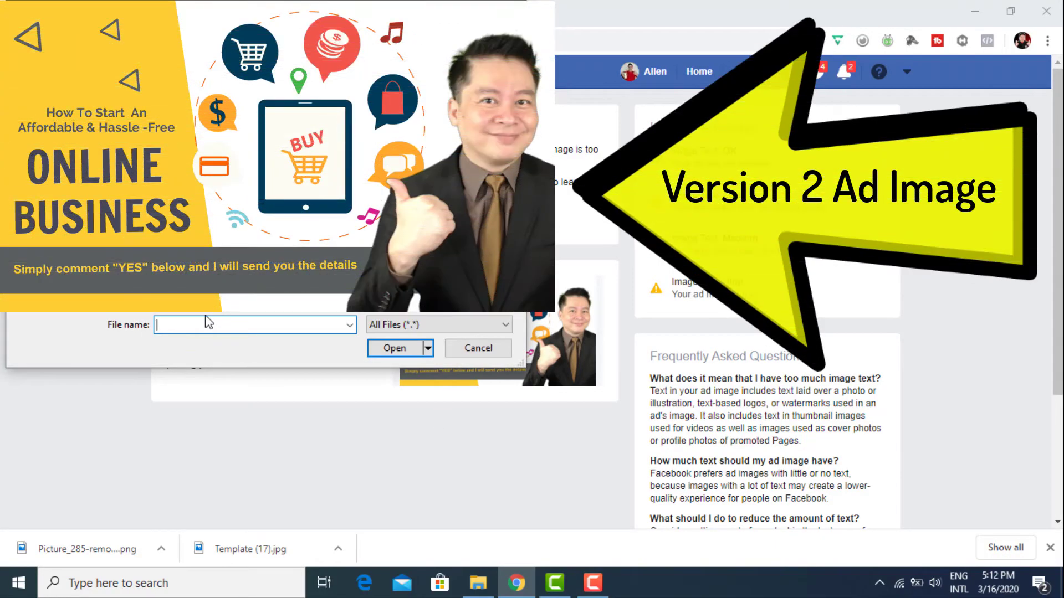
{"action": "type", "text": "ts"}
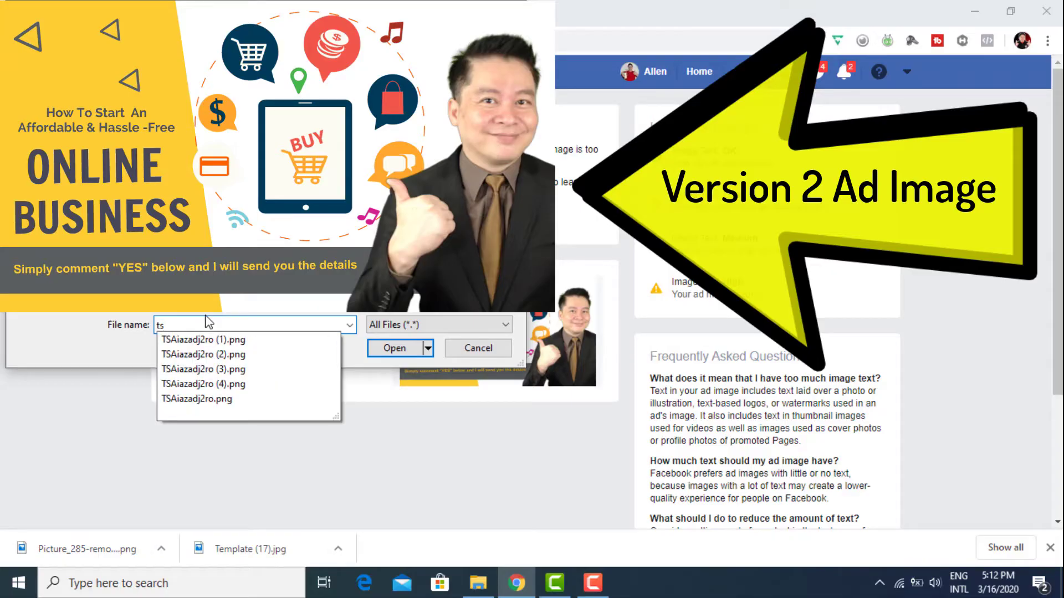
{"action": "left_click", "coordinate": [221, 357]}
{"action": "left_click", "coordinate": [392, 349]}
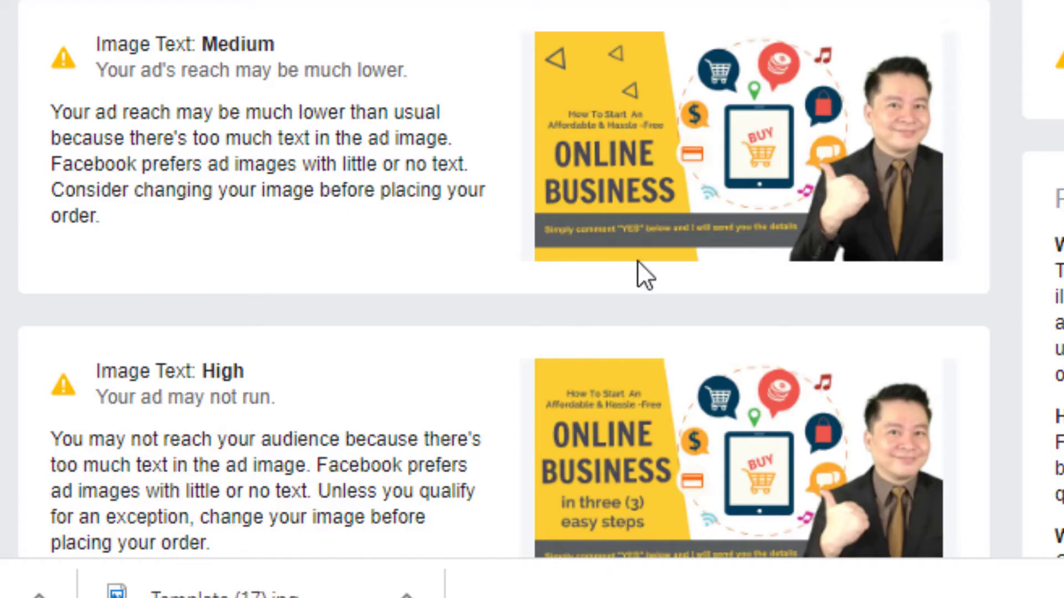
{"action": "scroll", "coordinate": [637, 263], "scroll_direction": "down", "scroll_amount": 3}
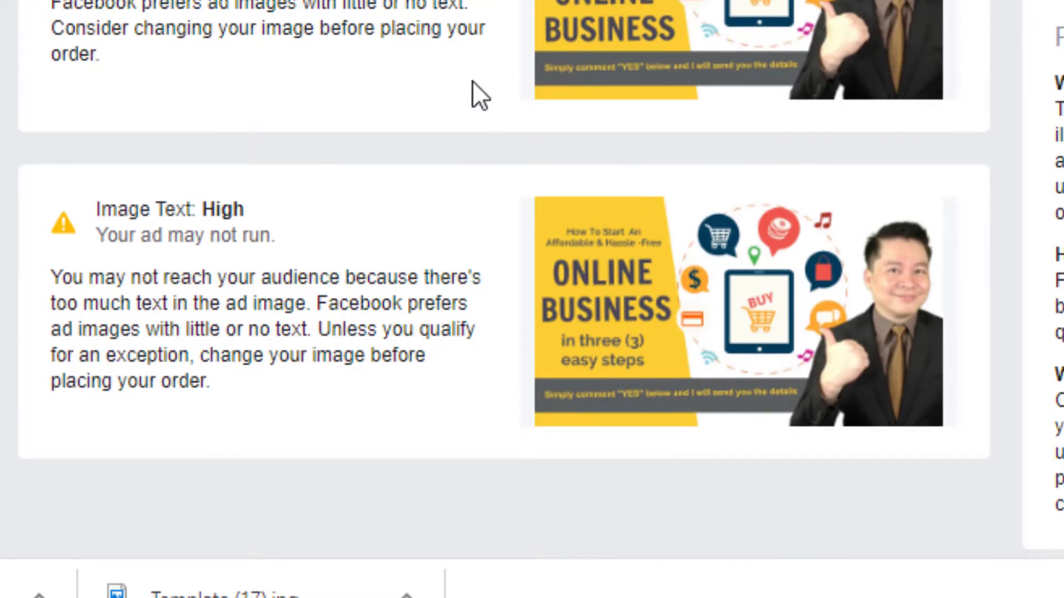
{"action": "scroll", "coordinate": [472, 88], "scroll_direction": "up", "scroll_amount": 3}
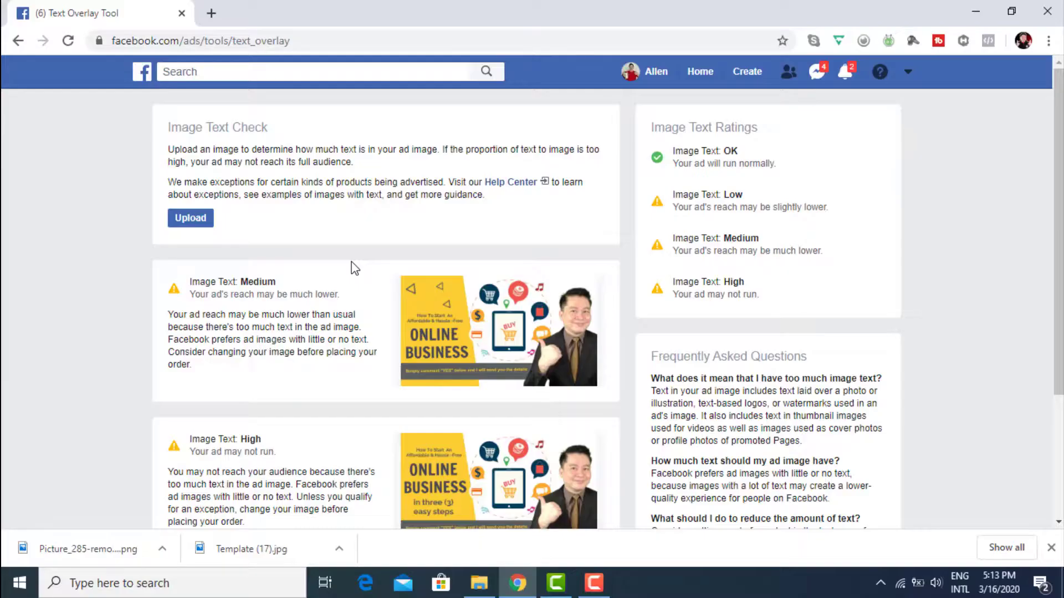
Step: Upload the version 3 ad image, TSAiazadj2ro (3).png, to the Image Text Check
{"action": "left_click", "coordinate": [191, 219]}
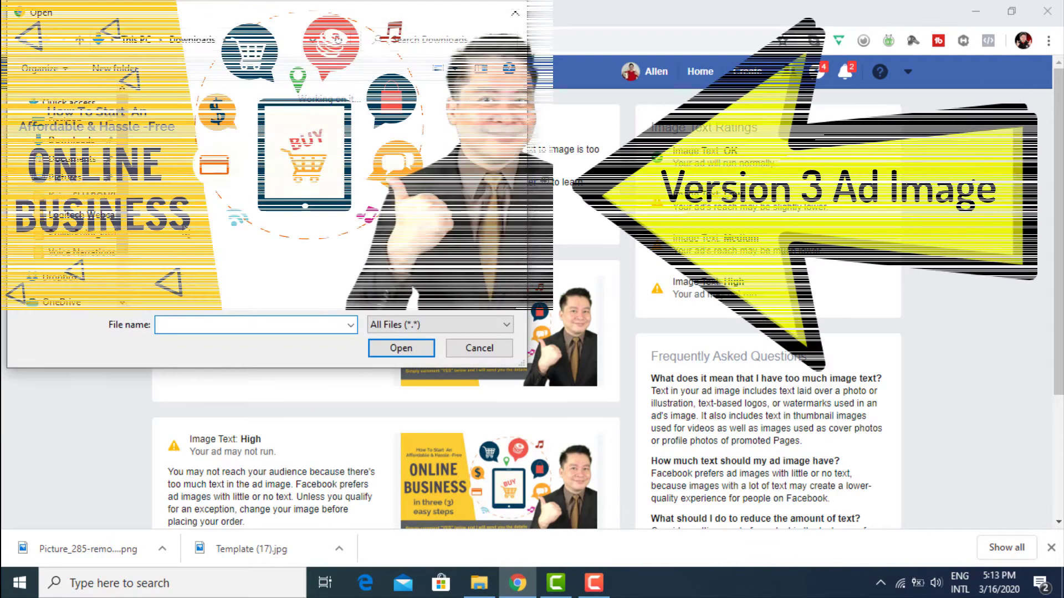
{"action": "type", "text": "ts"}
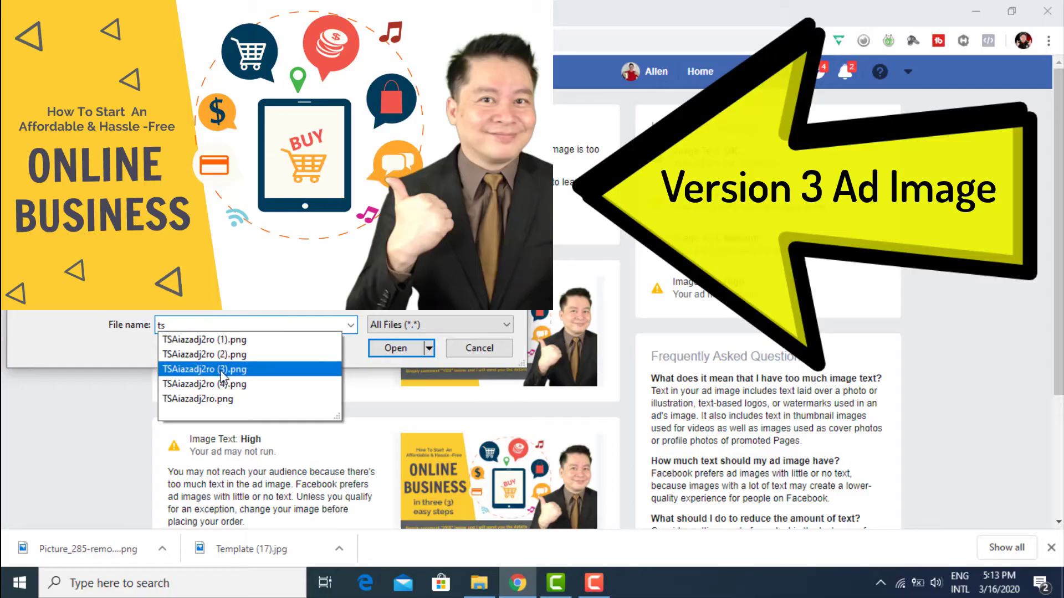
{"action": "left_click", "coordinate": [222, 370]}
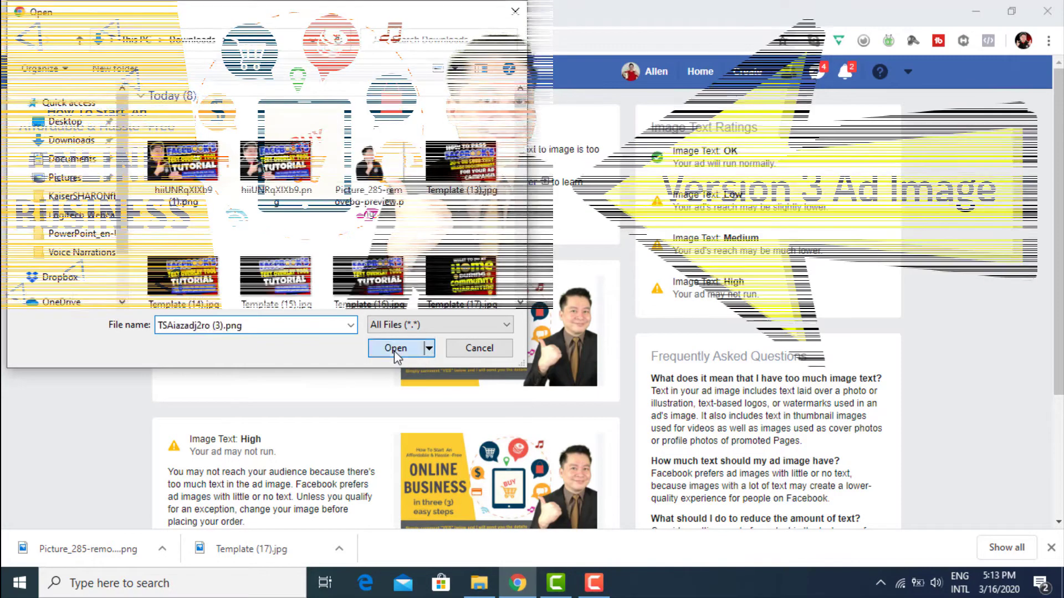
{"action": "left_click", "coordinate": [394, 348]}
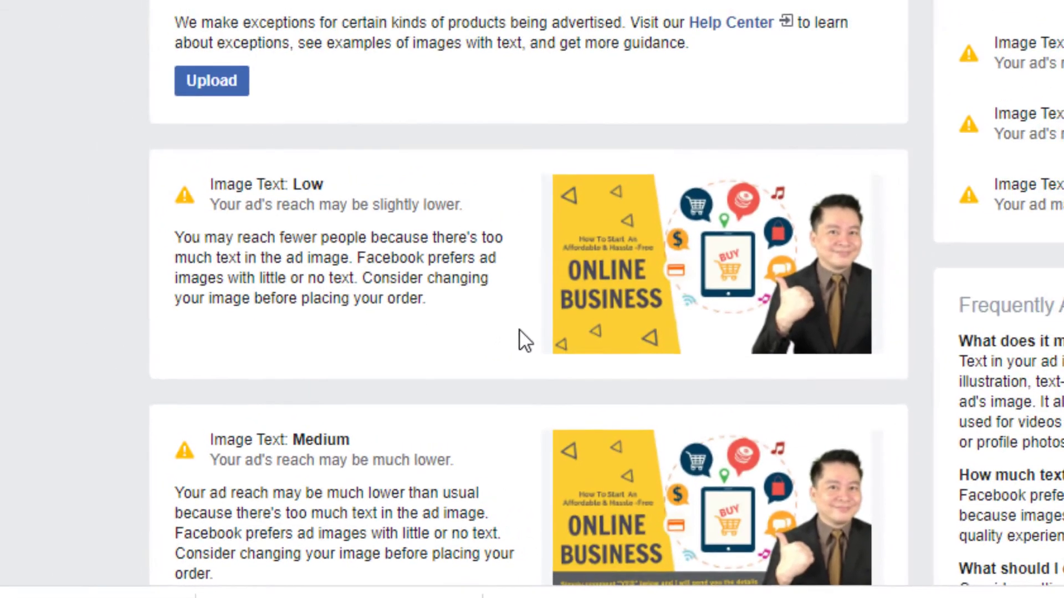
Step: Compare the text ratings and explanations of the three uploaded ad images with the amount of text in each
{"action": "scroll", "coordinate": [517, 341], "scroll_direction": "down", "scroll_amount": 2}
{"action": "scroll", "coordinate": [514, 335], "scroll_direction": "up", "scroll_amount": 2}
{"action": "scroll", "coordinate": [514, 335], "scroll_direction": "down", "scroll_amount": 8}
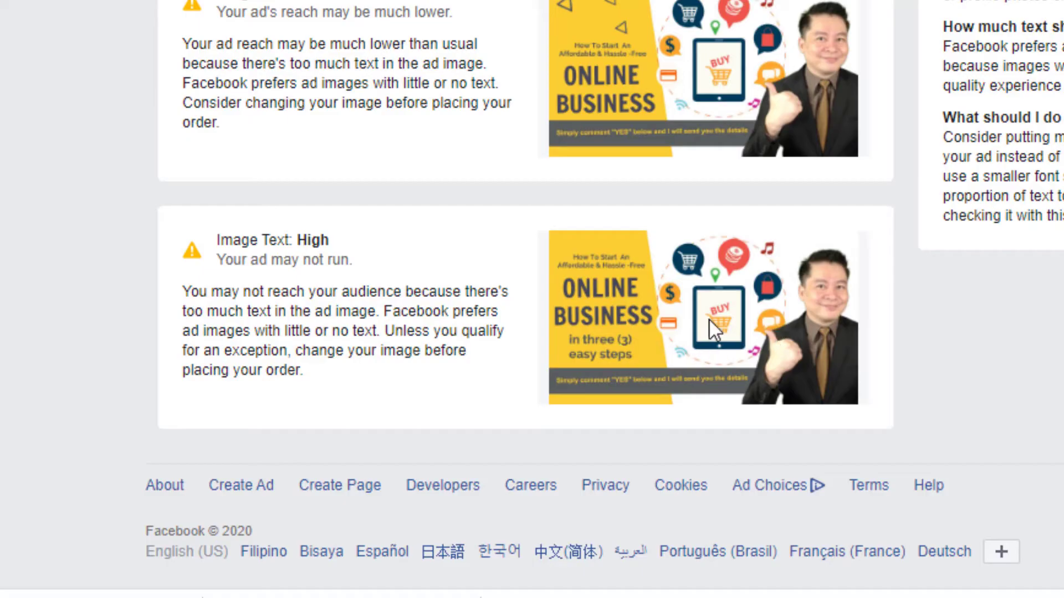
{"action": "scroll", "coordinate": [709, 318], "scroll_direction": "up", "scroll_amount": 2}
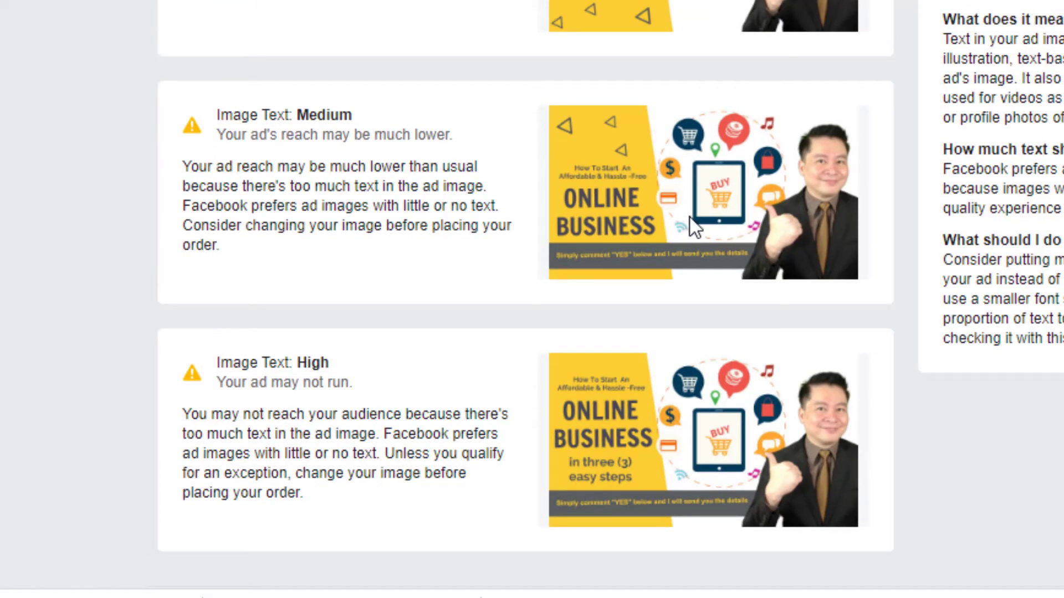
{"action": "scroll", "coordinate": [719, 227], "scroll_direction": "up", "scroll_amount": 2}
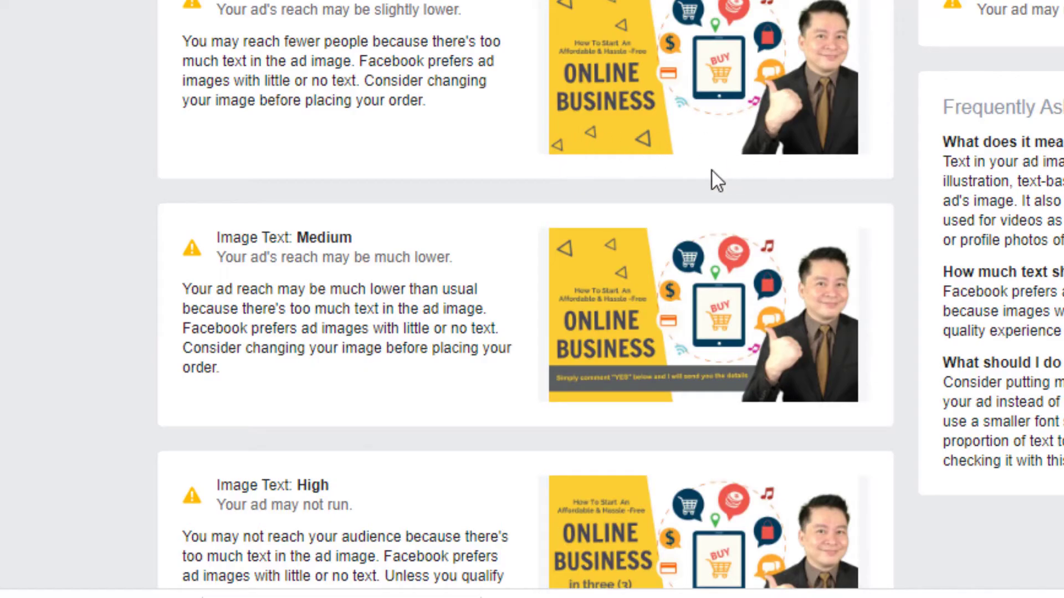
{"action": "scroll", "coordinate": [717, 184], "scroll_direction": "up", "scroll_amount": 2}
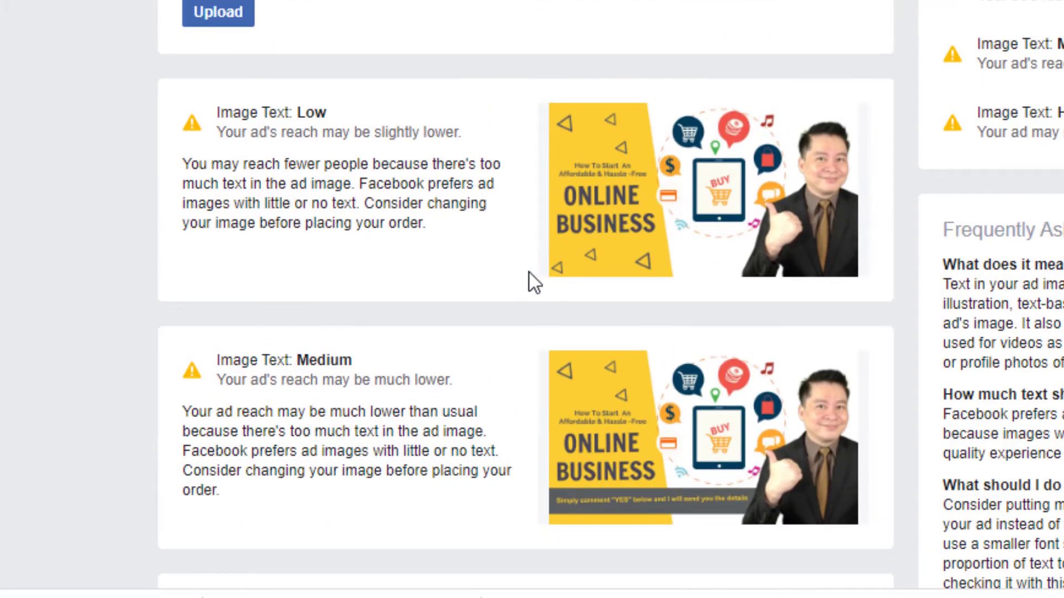
{"action": "scroll", "coordinate": [529, 272], "scroll_direction": "up", "scroll_amount": 2}
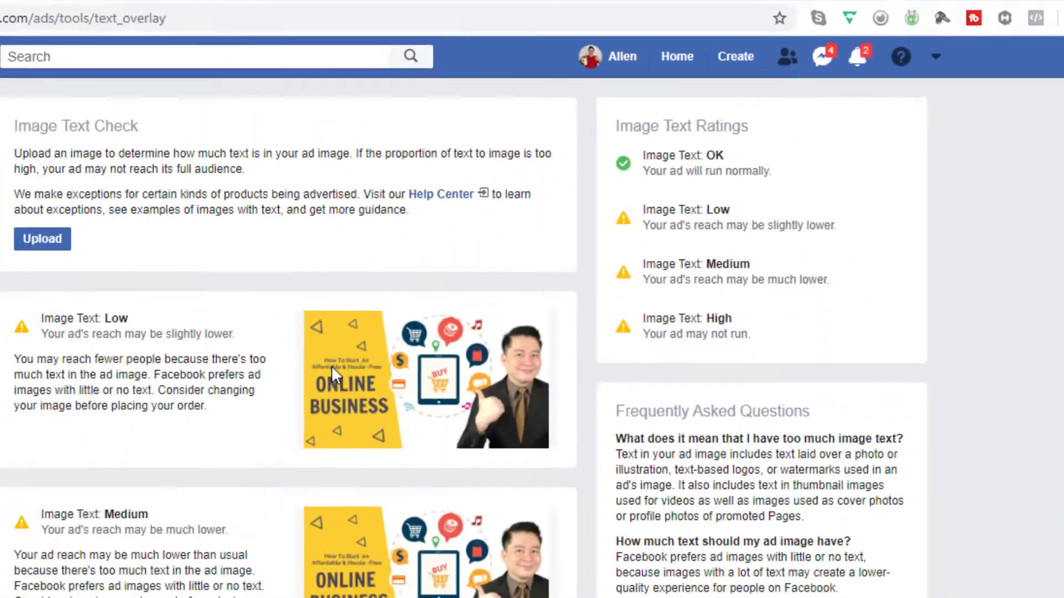
{"action": "scroll", "coordinate": [331, 366], "scroll_direction": "down", "scroll_amount": 3}
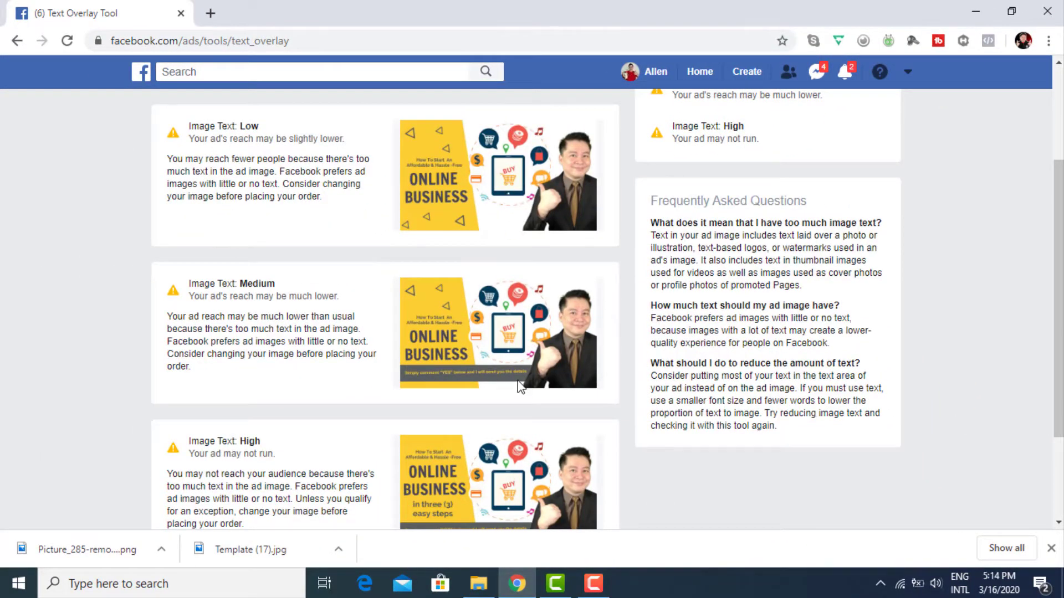
{"action": "scroll", "coordinate": [519, 386], "scroll_direction": "up", "scroll_amount": 2}
{"action": "scroll", "coordinate": [519, 386], "scroll_direction": "down", "scroll_amount": 2}
{"action": "scroll", "coordinate": [519, 382], "scroll_direction": "up", "scroll_amount": 3}
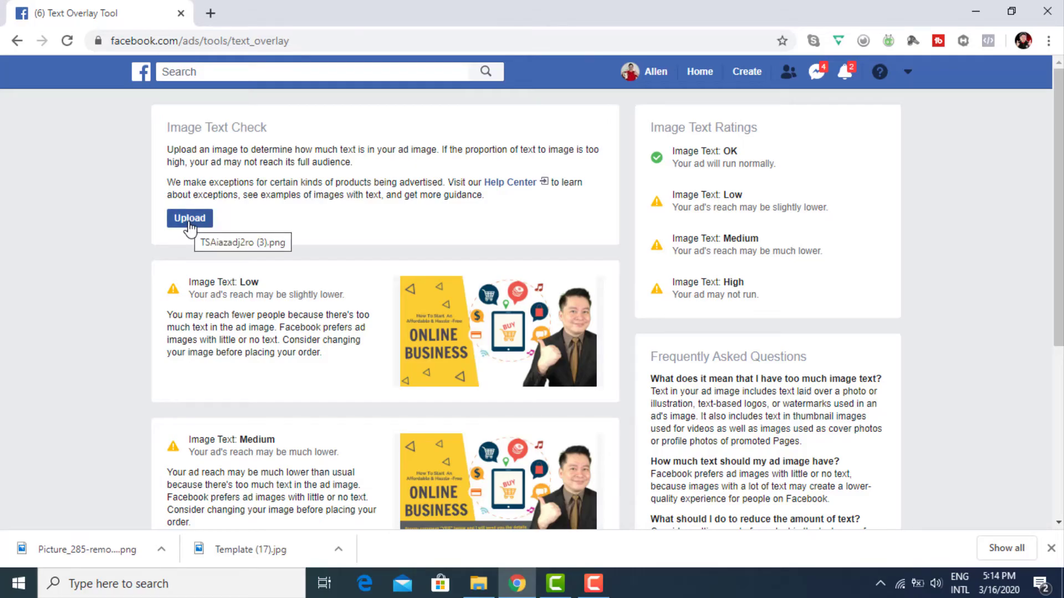
Step: Upload the version 4 ad image, TSAiazadj2ro (4).png, to the Image Text Check
{"action": "left_click", "coordinate": [198, 222]}
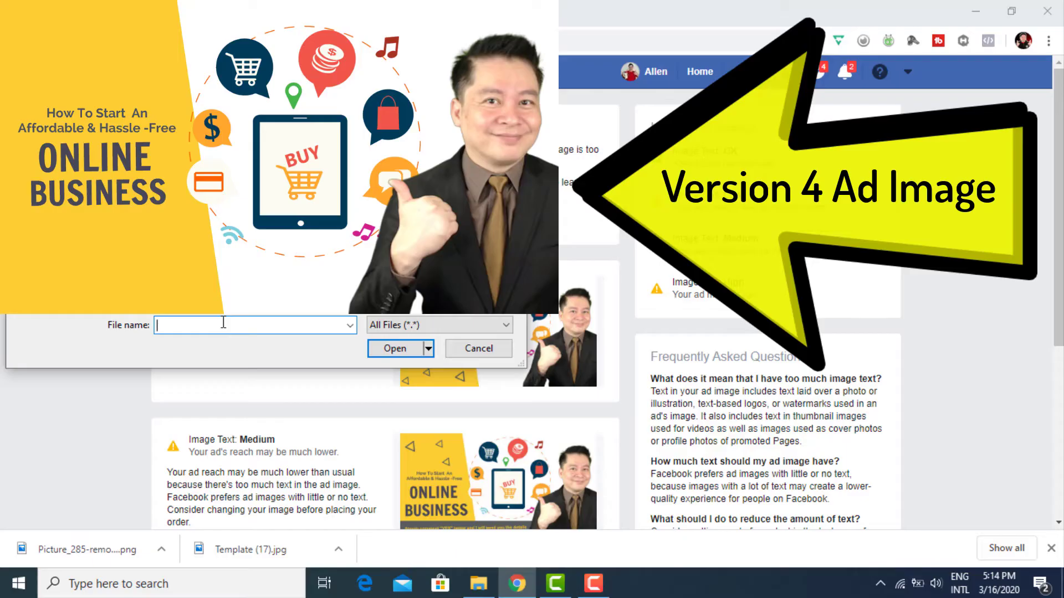
{"action": "type", "text": "ts"}
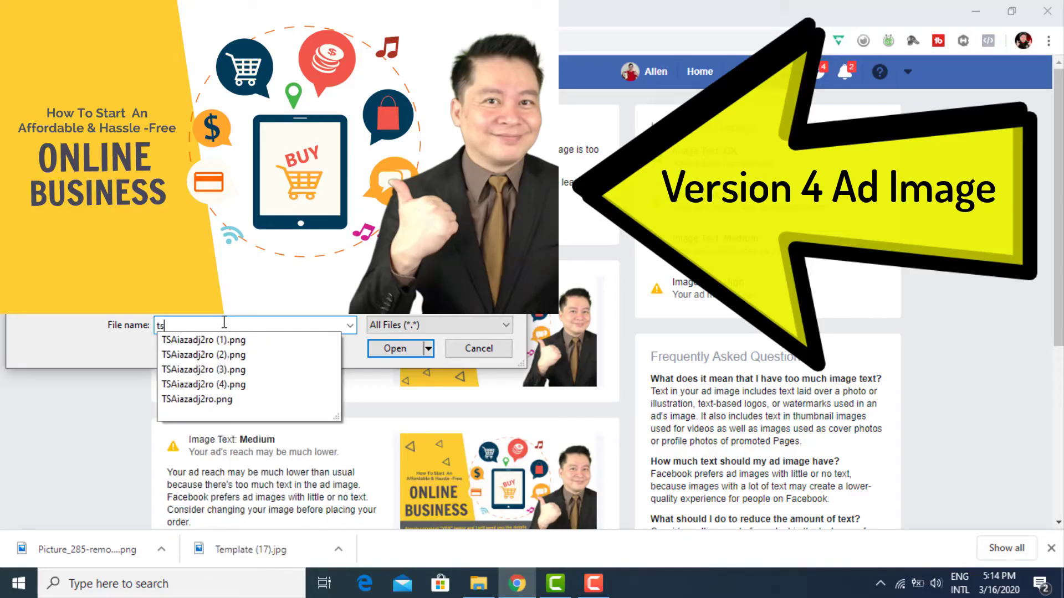
{"action": "left_click", "coordinate": [224, 385]}
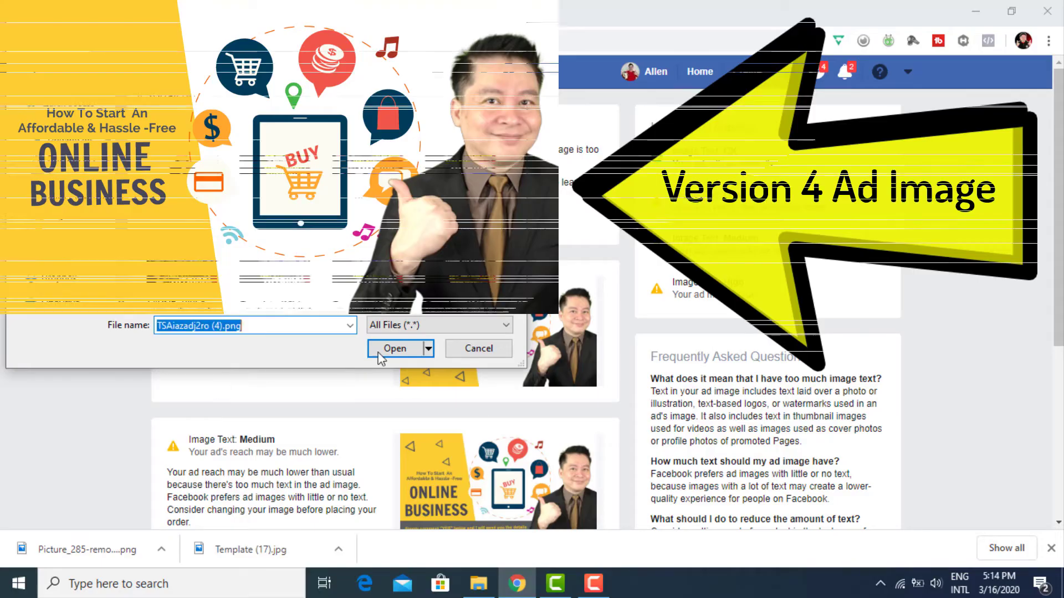
{"action": "left_click", "coordinate": [395, 349]}
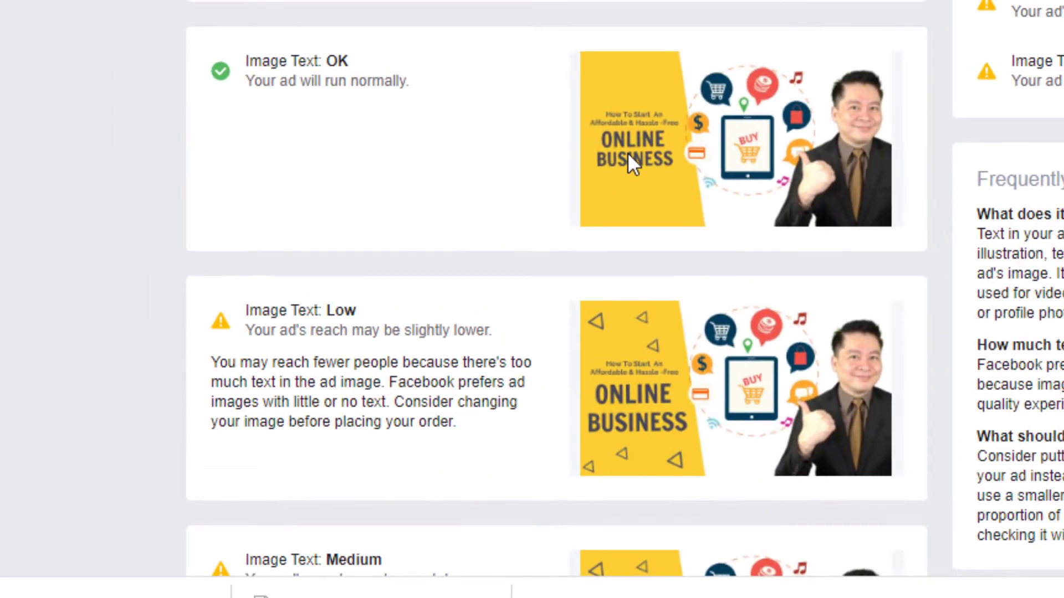
Step: Review the text ratings of all four ad versions, from the original image up to version 4
{"action": "scroll", "coordinate": [643, 114], "scroll_direction": "down", "scroll_amount": 2}
{"action": "scroll", "coordinate": [737, 111], "scroll_direction": "up", "scroll_amount": 2}
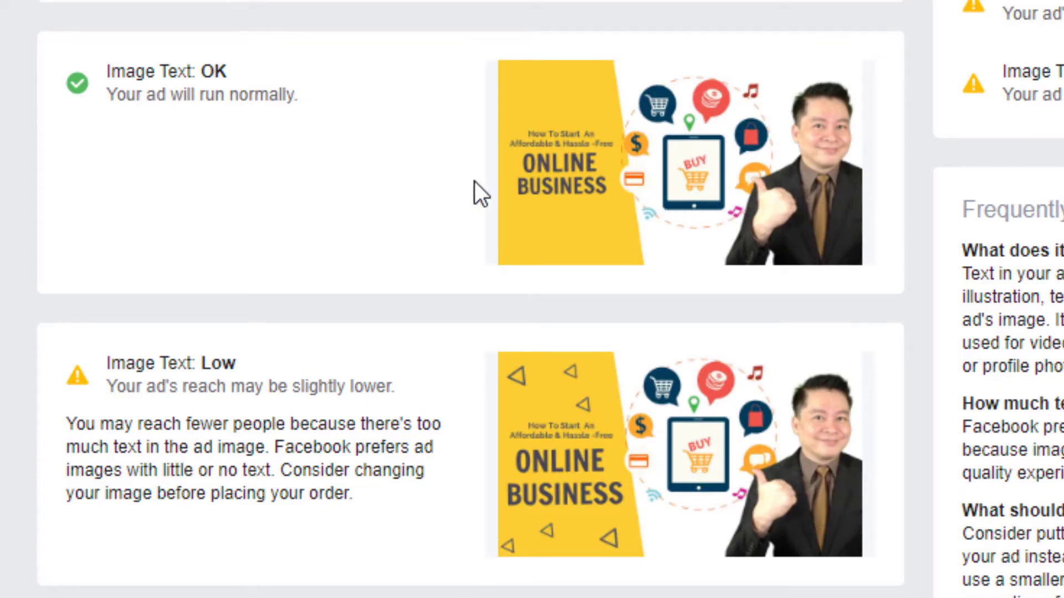
{"action": "scroll", "coordinate": [450, 191], "scroll_direction": "down", "scroll_amount": 10}
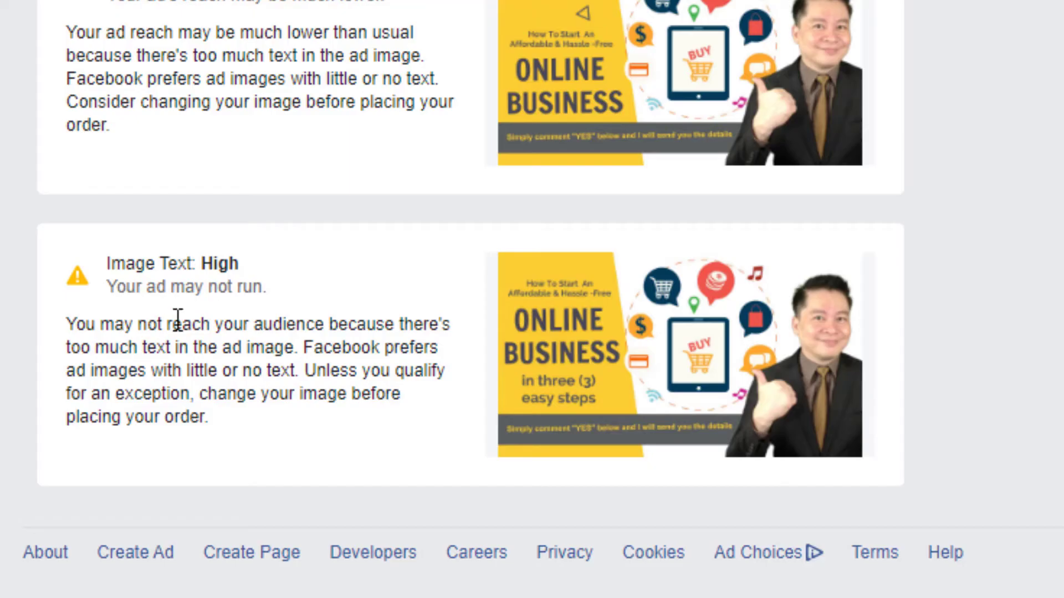
{"action": "scroll", "coordinate": [748, 400], "scroll_direction": "up", "scroll_amount": 2}
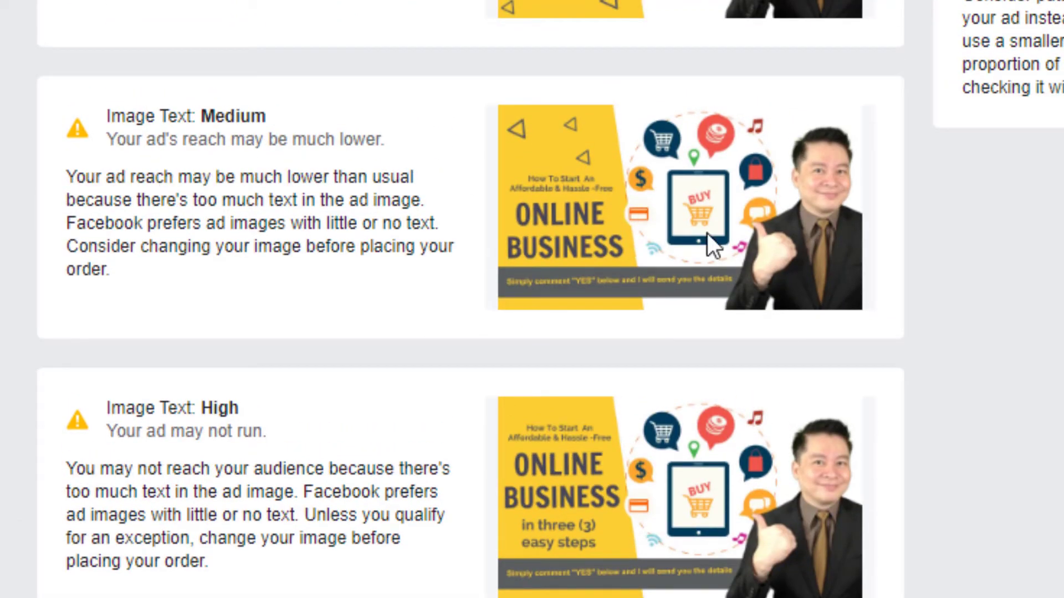
{"action": "scroll", "coordinate": [756, 256], "scroll_direction": "up", "scroll_amount": 4}
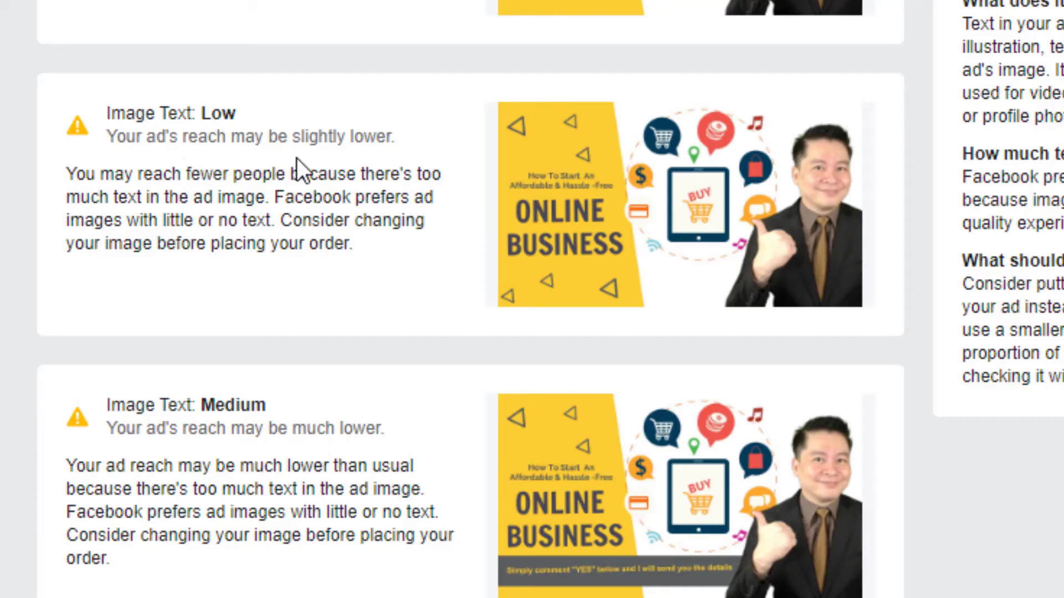
{"action": "scroll", "coordinate": [789, 254], "scroll_direction": "up", "scroll_amount": 5}
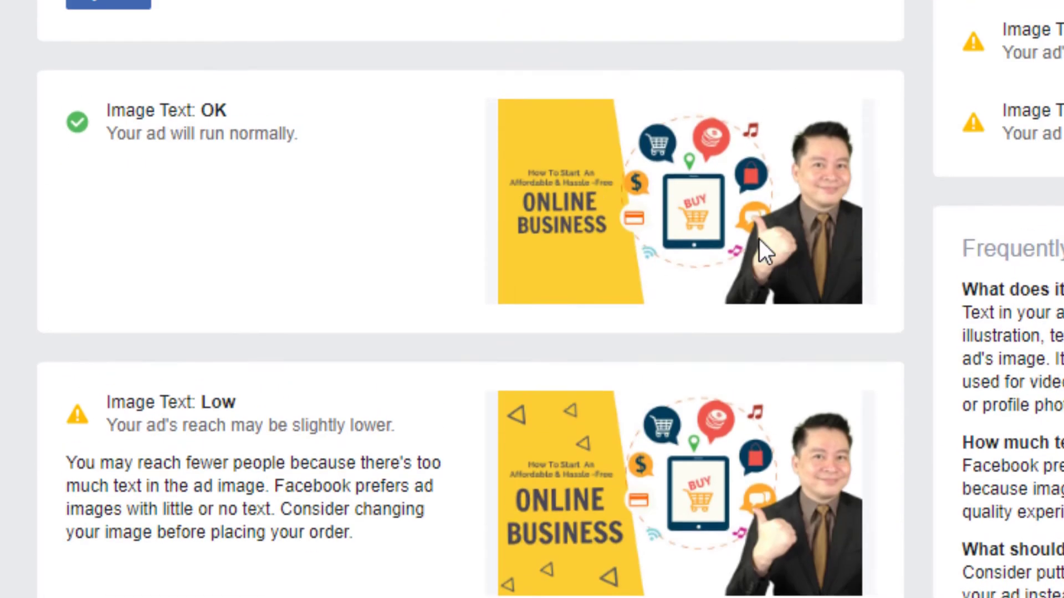